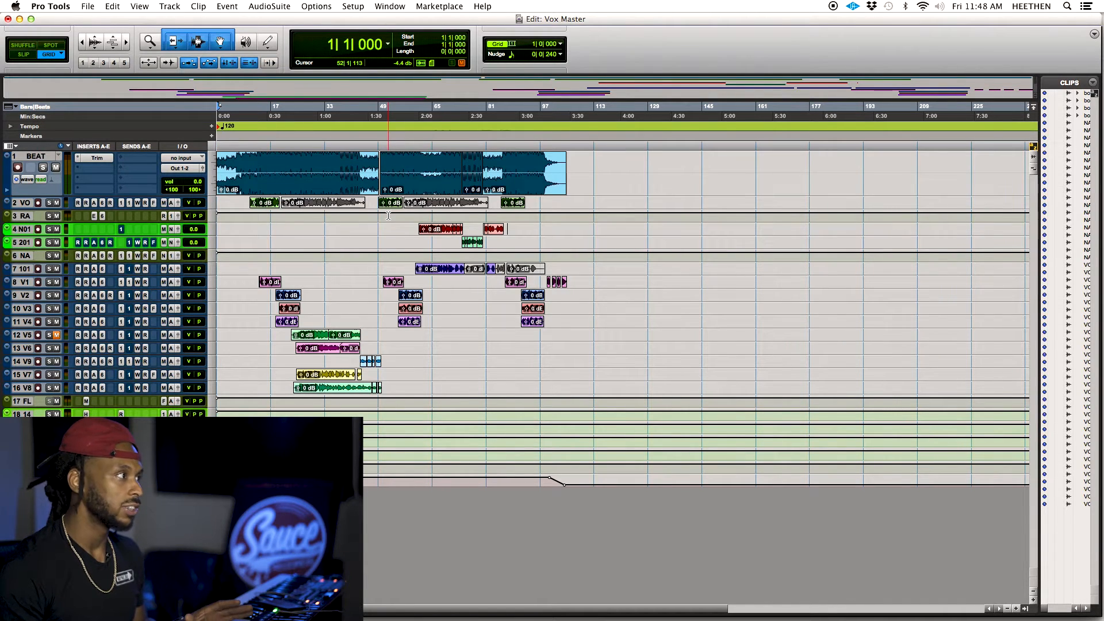
Open the session data import for Music Mster 2.ptx from the Music Mster 2 folder within Man Naps GDS.
{"action": "left_click", "coordinate": [92, 6]}
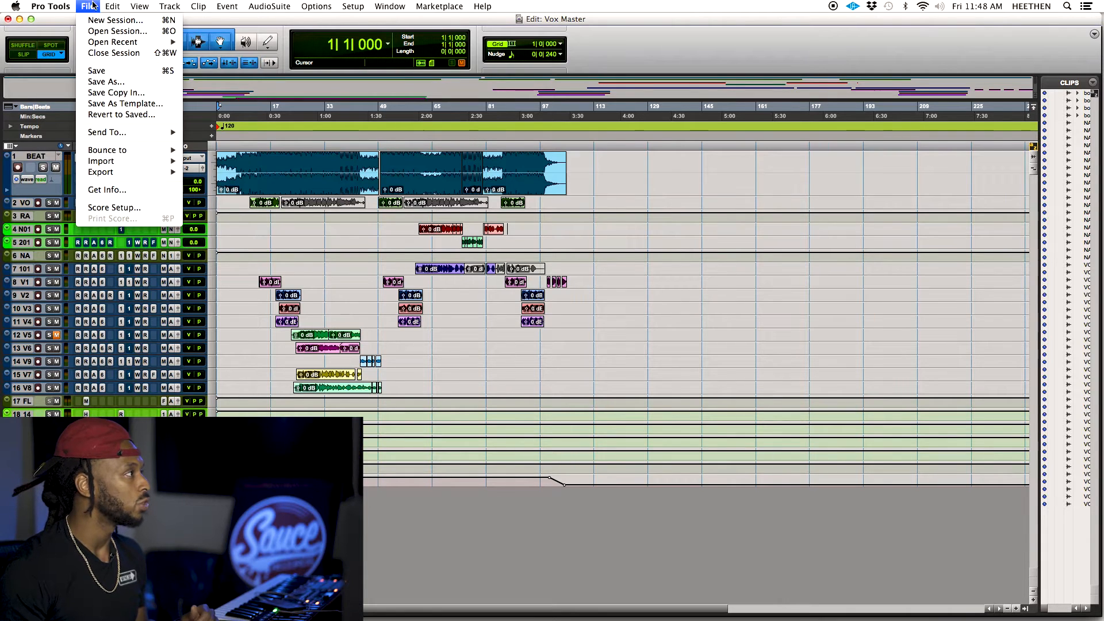
{"action": "mouse_move", "coordinate": [149, 160]}
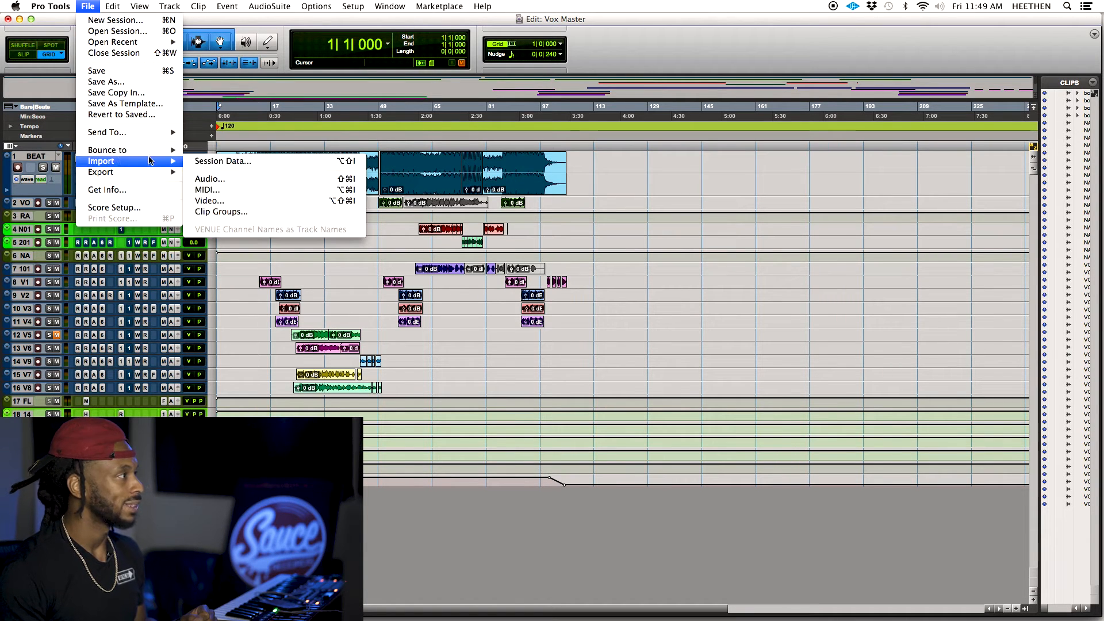
{"action": "left_click", "coordinate": [210, 161]}
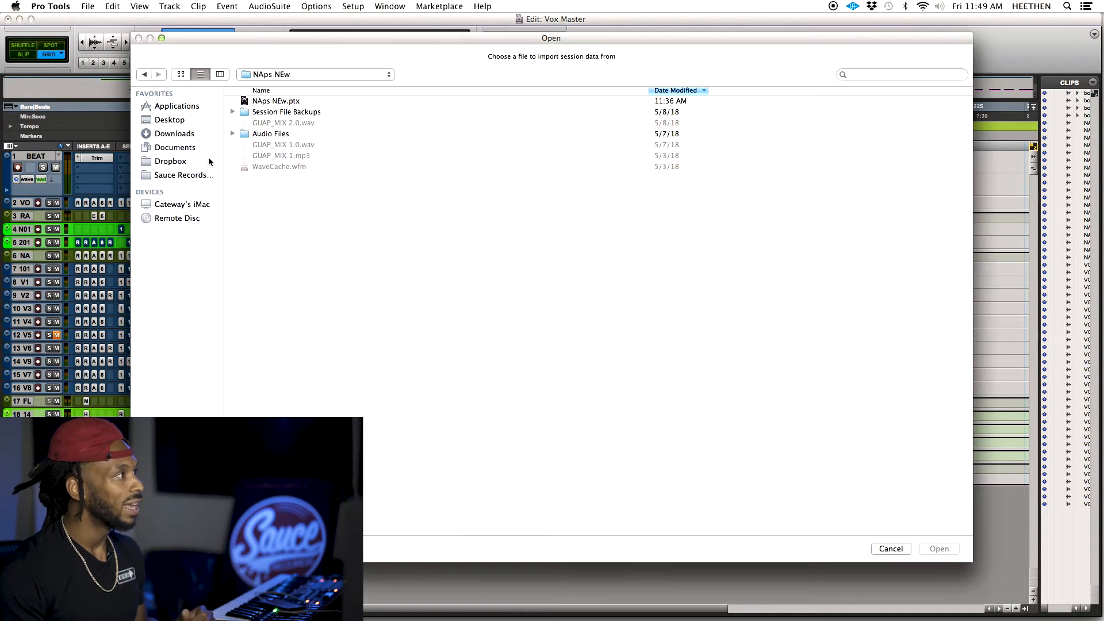
{"action": "left_click", "coordinate": [278, 75]}
{"action": "left_click", "coordinate": [291, 85]}
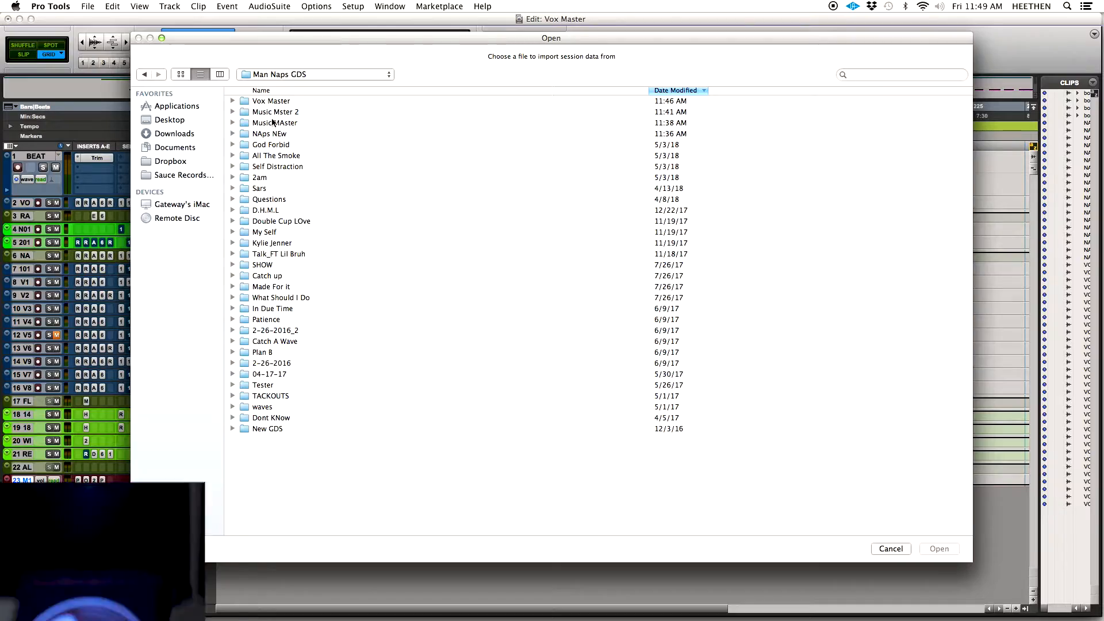
{"action": "double_click", "coordinate": [268, 113]}
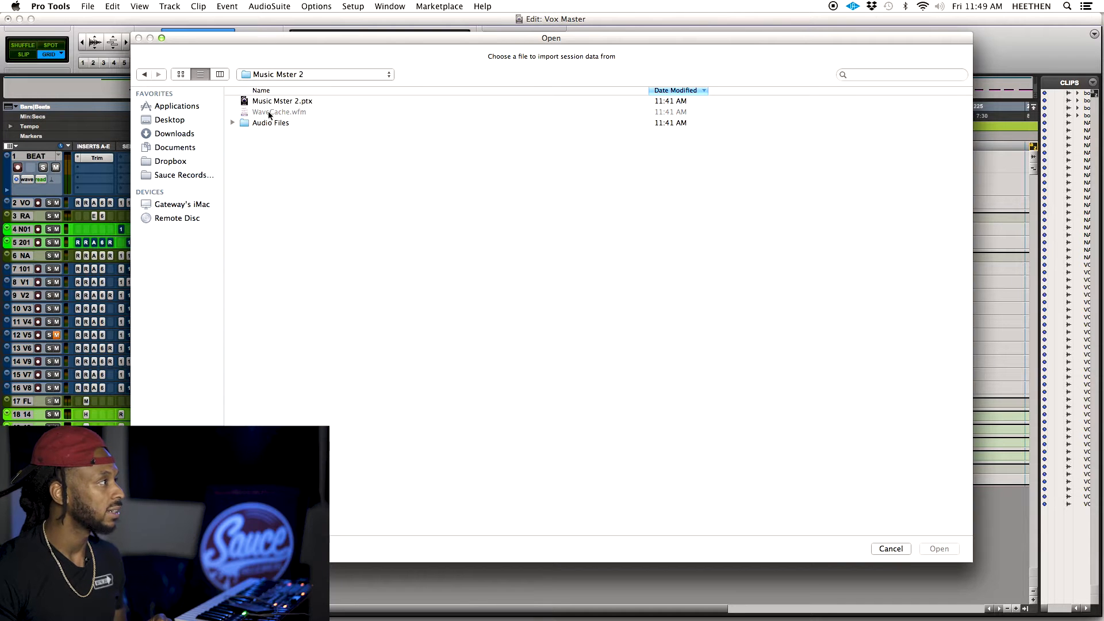
{"action": "double_click", "coordinate": [268, 101]}
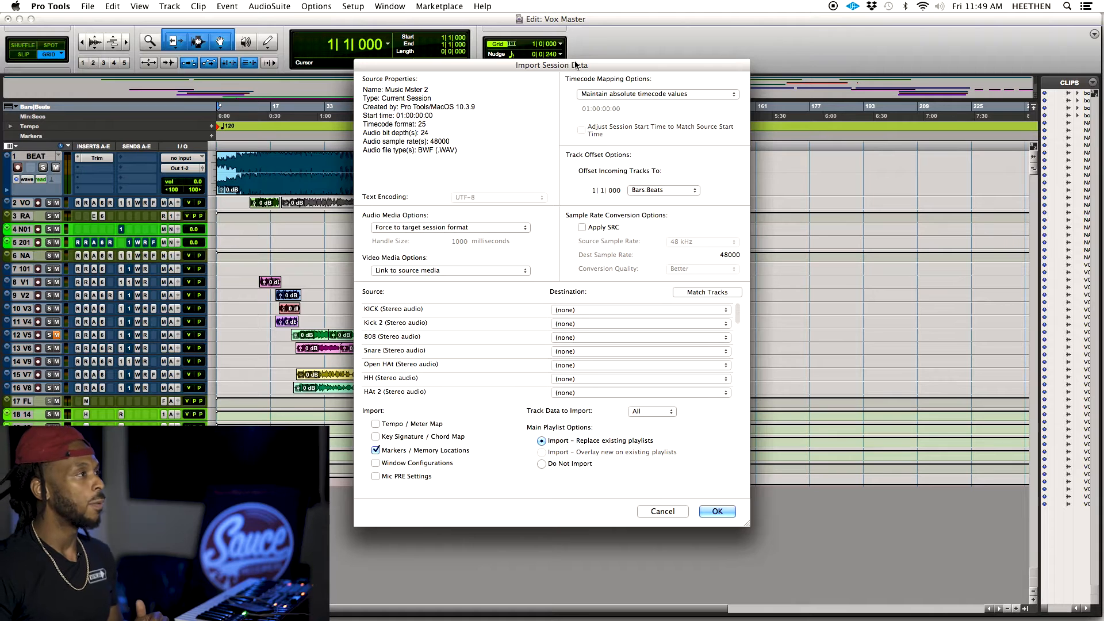
{"action": "left_click_drag", "start_coordinate": [566, 65], "coordinate": [536, 62]}
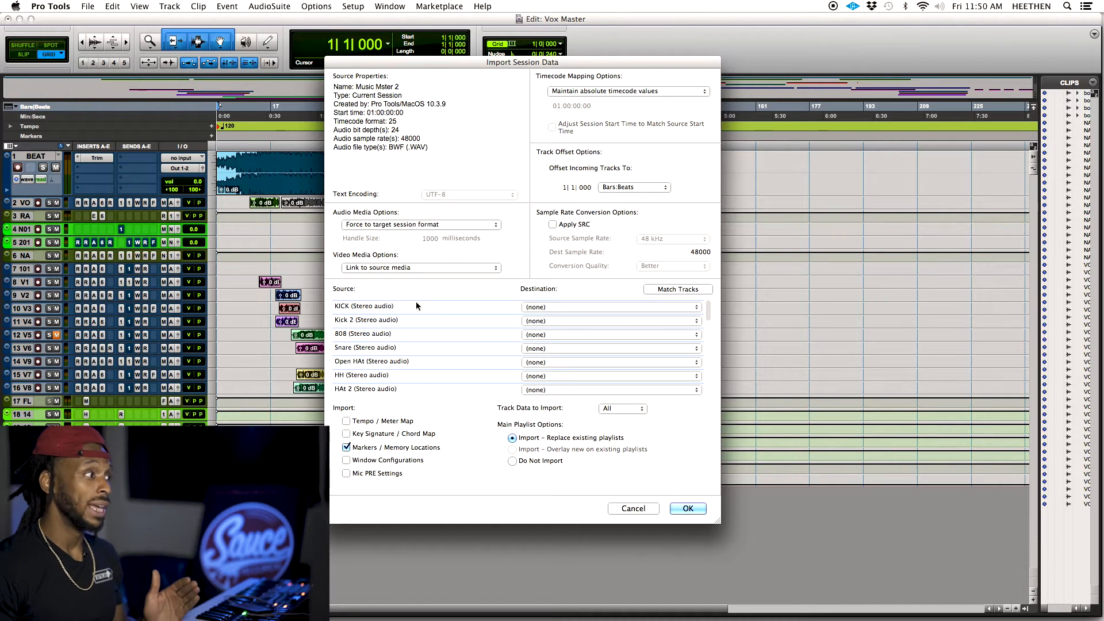
Import all source tracks as new tracks, including the Tempo / Meter Map along with the markers.
{"action": "mouse_move", "coordinate": [392, 305]}
{"action": "left_mouse_down"}
{"action": "mouse_move", "coordinate": [394, 389]}
{"action": "mouse_move", "coordinate": [394, 301]}
{"action": "left_mouse_up"}
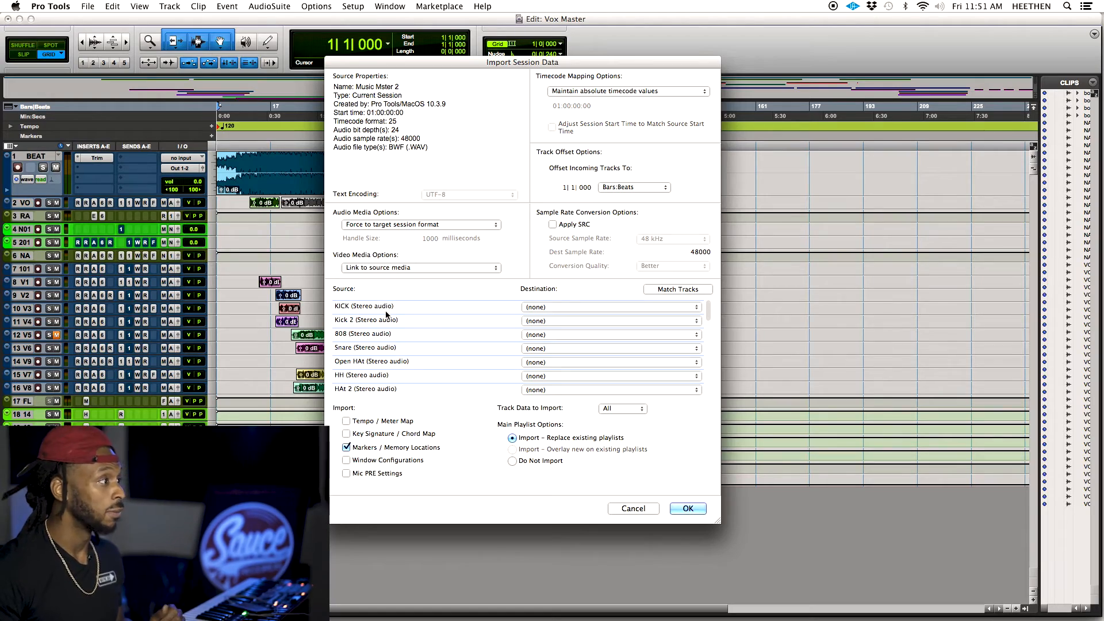
{"action": "left_click_drag", "start_coordinate": [413, 306], "coordinate": [408, 386]}
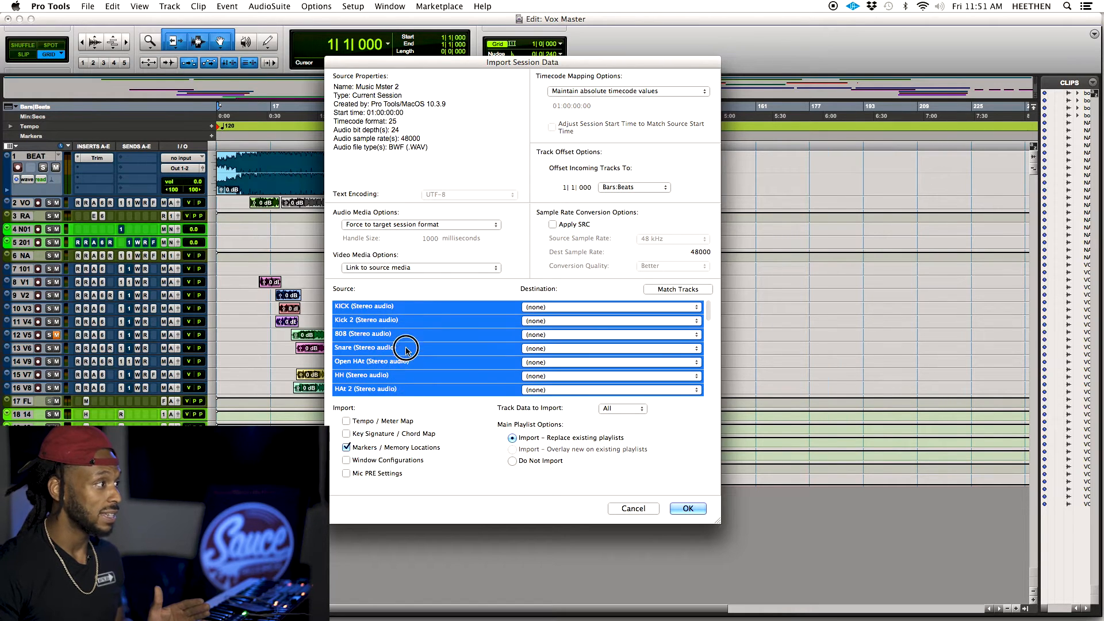
{"action": "scroll", "coordinate": [434, 352], "scroll_direction": "down", "scroll_amount": 5}
{"action": "scroll", "coordinate": [434, 352], "scroll_direction": "up", "scroll_amount": 5}
{"action": "scroll", "coordinate": [434, 351], "scroll_direction": "down", "scroll_amount": 10}
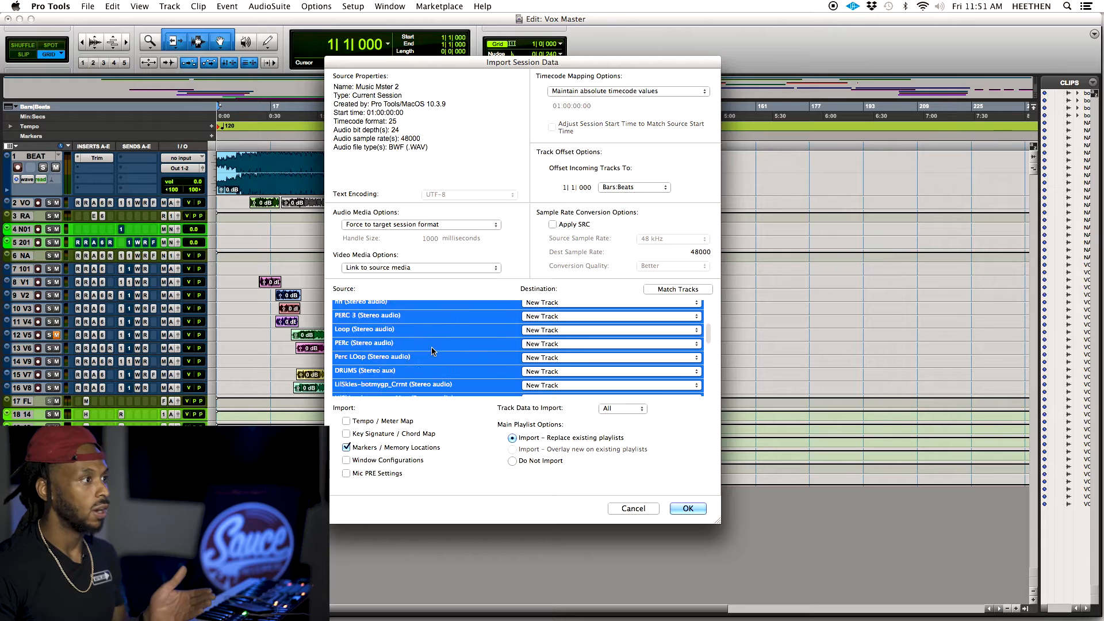
{"action": "scroll", "coordinate": [433, 351], "scroll_direction": "up", "scroll_amount": 10}
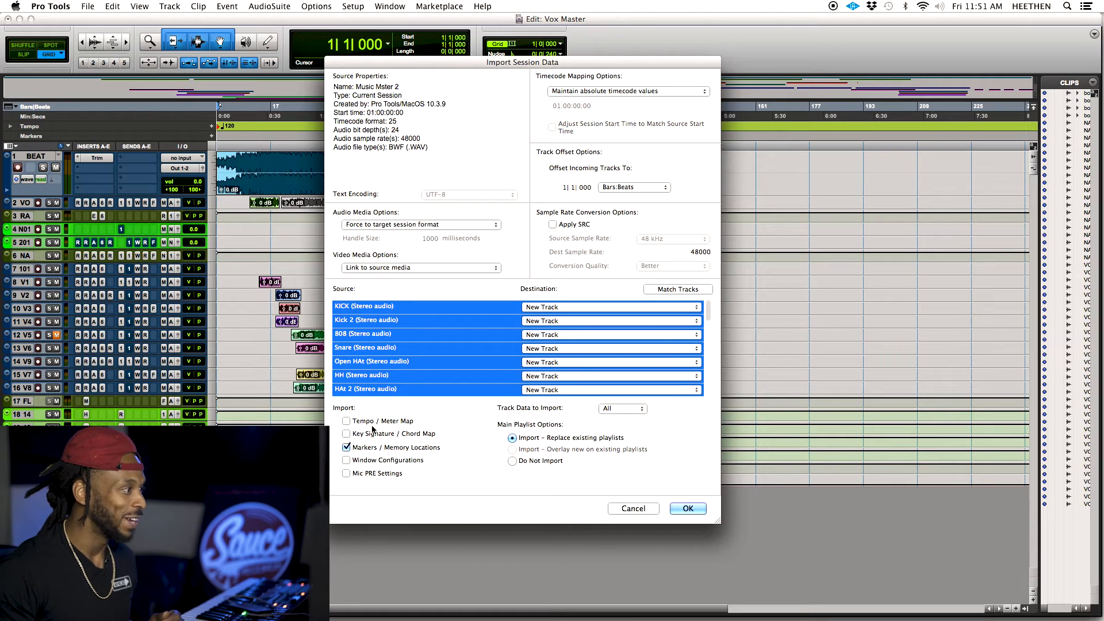
{"action": "left_click", "coordinate": [347, 421]}
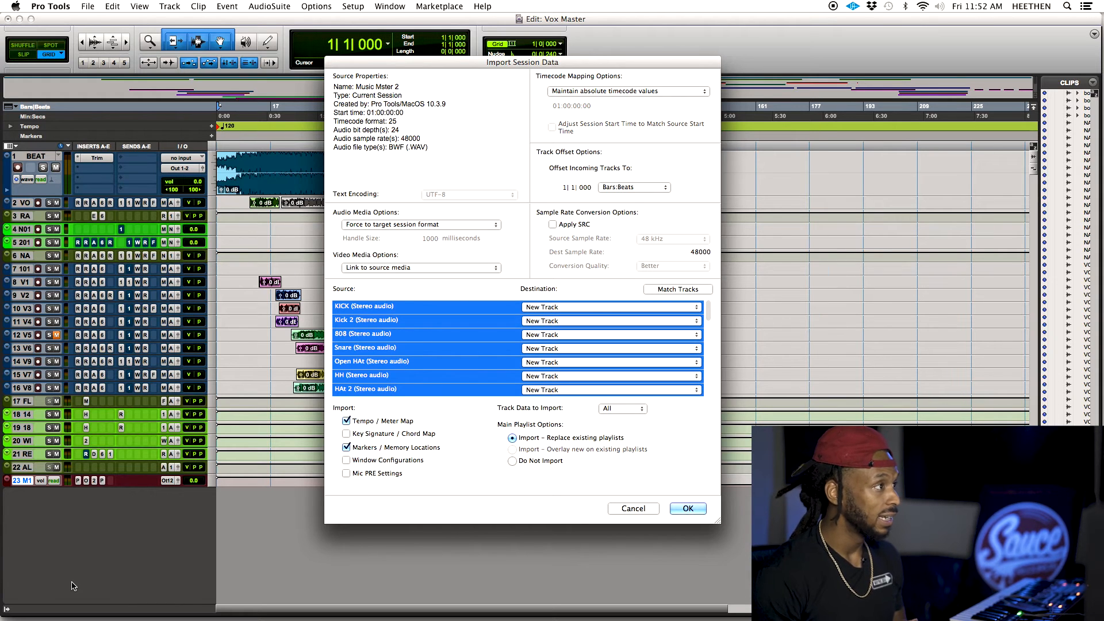
{"action": "left_click", "coordinate": [689, 508]}
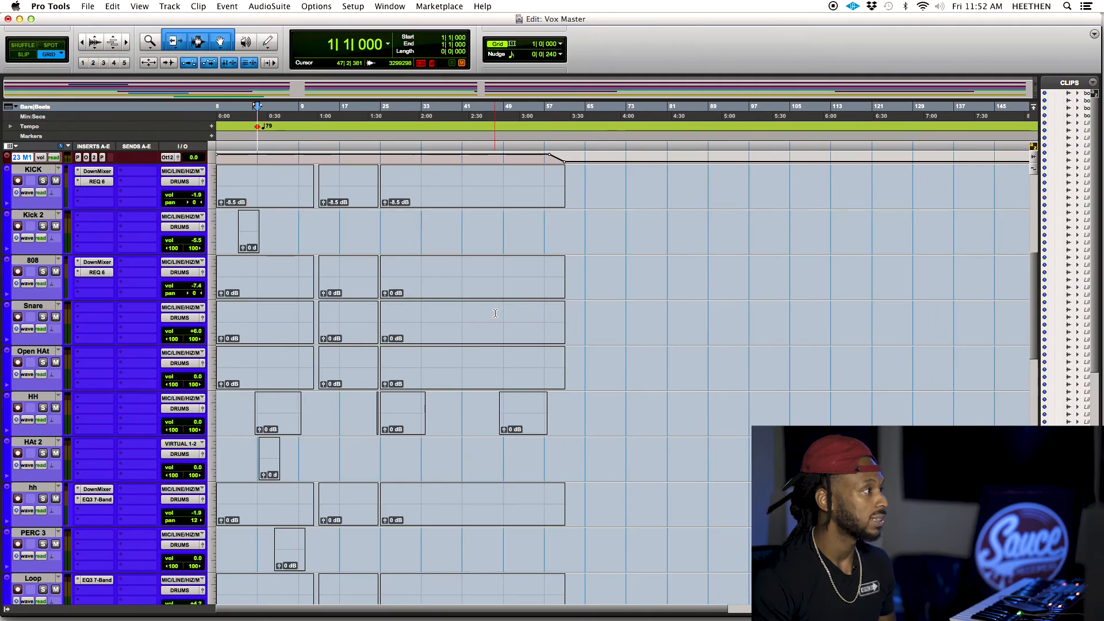
Examine the imported drum, bass, FX, piano and keys tracks and their clips alongside the vocal tracks.
{"action": "scroll", "coordinate": [495, 316], "scroll_direction": "up", "scroll_amount": 5}
{"action": "scroll", "coordinate": [495, 316], "scroll_direction": "down", "scroll_amount": 12}
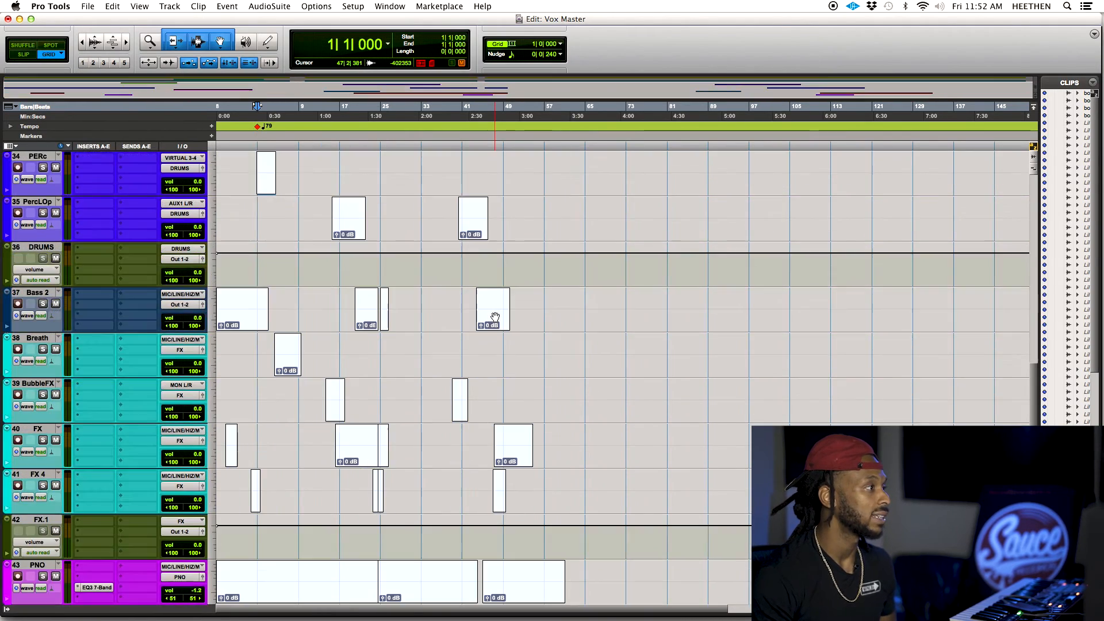
{"action": "scroll", "coordinate": [495, 317], "scroll_direction": "down", "scroll_amount": 6}
{"action": "scroll", "coordinate": [495, 317], "scroll_direction": "up", "scroll_amount": 12}
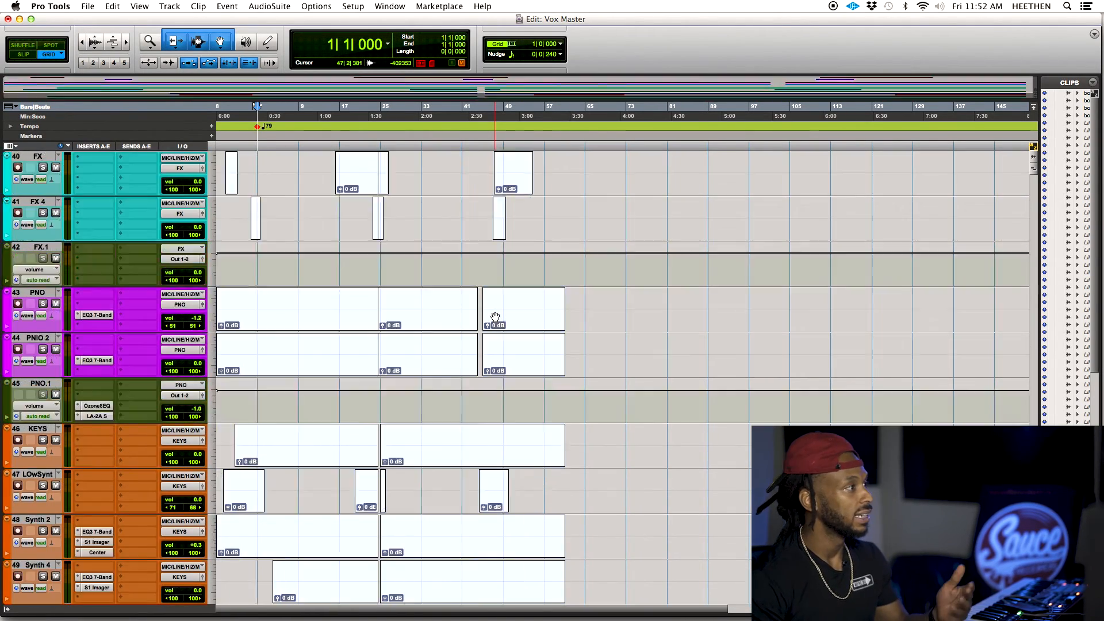
{"action": "scroll", "coordinate": [495, 319], "scroll_direction": "up", "scroll_amount": 8}
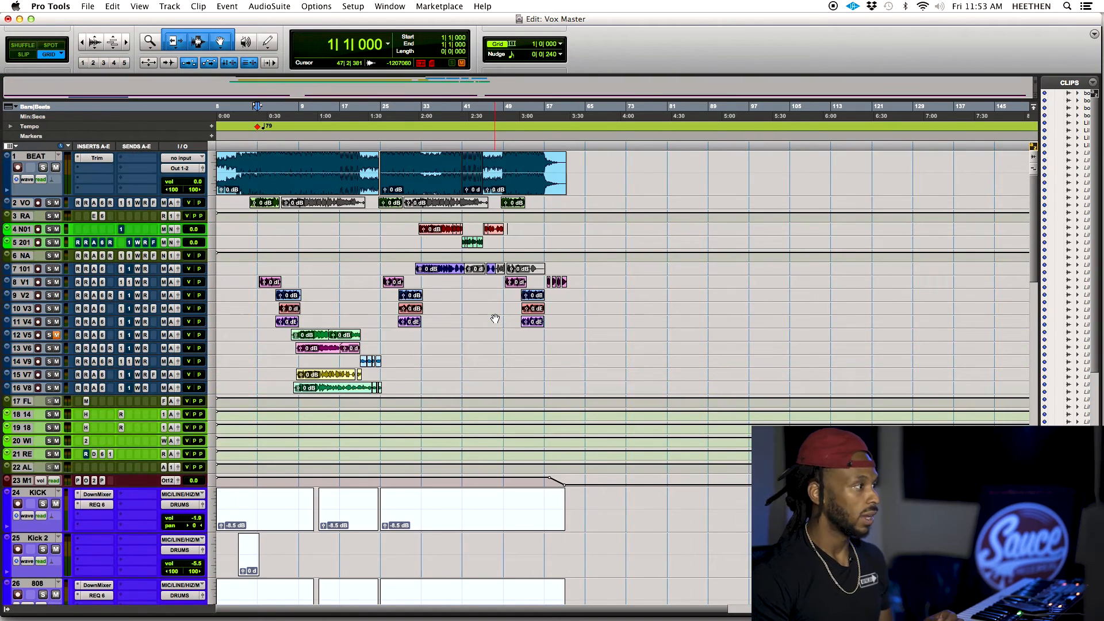
{"action": "scroll", "coordinate": [495, 318], "scroll_direction": "down", "scroll_amount": 5}
{"action": "scroll", "coordinate": [495, 318], "scroll_direction": "up", "scroll_amount": 5}
{"action": "scroll", "coordinate": [495, 318], "scroll_direction": "down", "scroll_amount": 5}
{"action": "scroll", "coordinate": [496, 318], "scroll_direction": "up", "scroll_amount": 5}
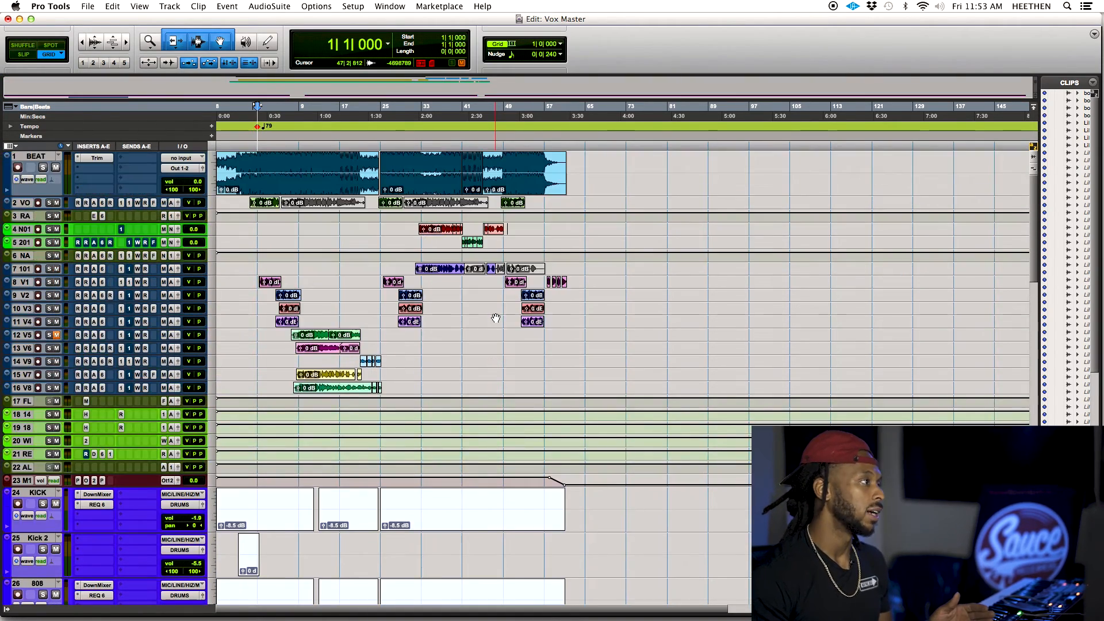
{"action": "scroll", "coordinate": [495, 318], "scroll_direction": "down", "scroll_amount": 20}
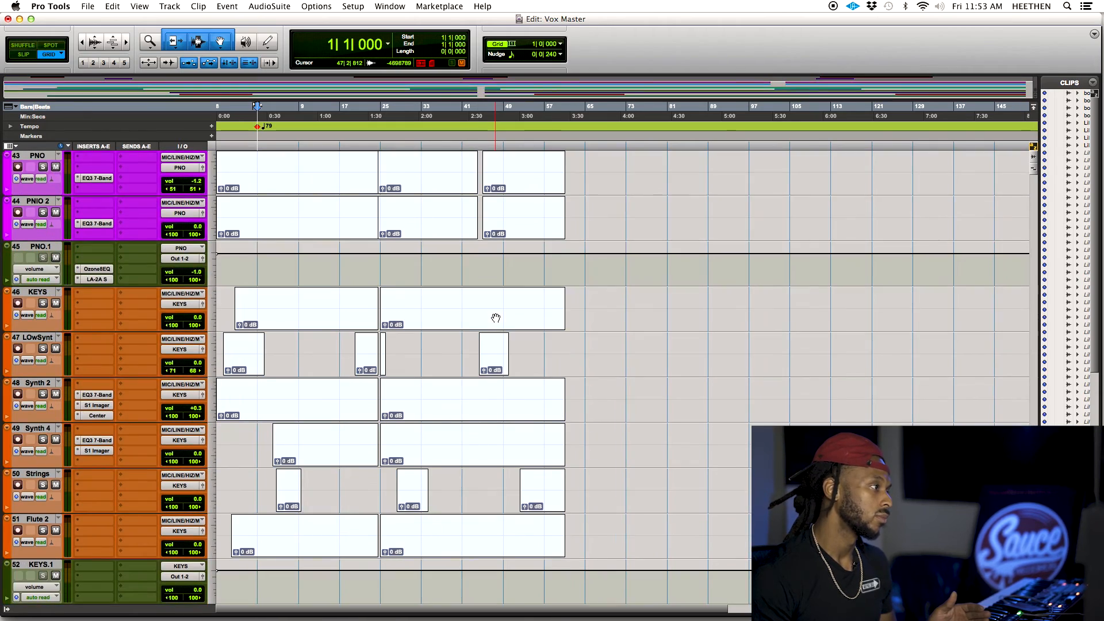
{"action": "scroll", "coordinate": [495, 318], "scroll_direction": "up", "scroll_amount": 20}
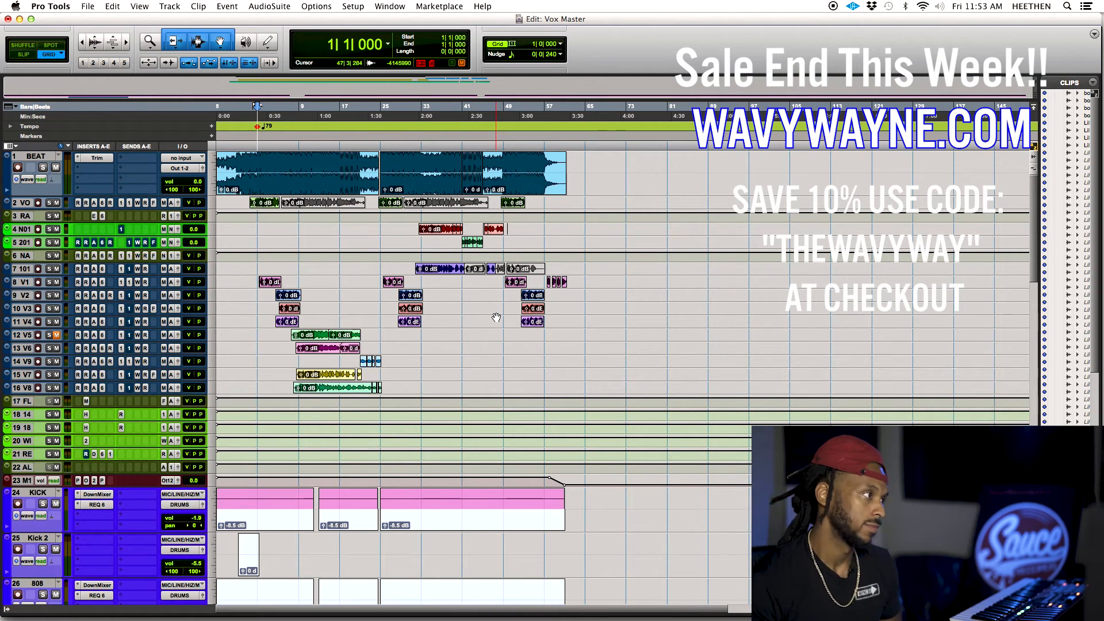
{"action": "scroll", "coordinate": [496, 317], "scroll_direction": "down", "scroll_amount": 5}
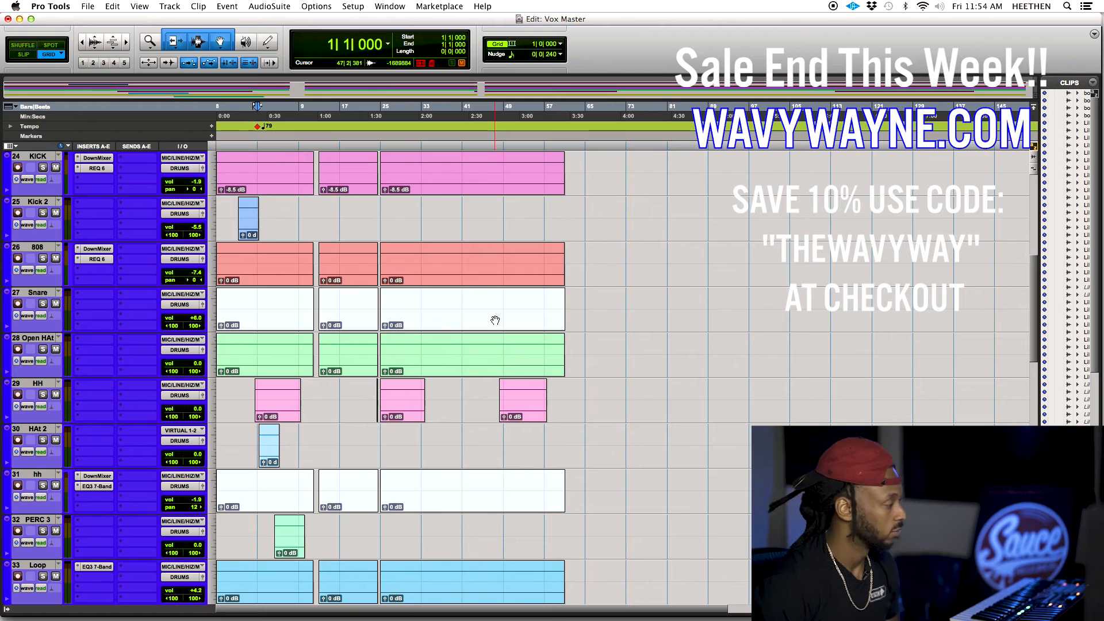
{"action": "scroll", "coordinate": [495, 320], "scroll_direction": "down", "scroll_amount": 15}
{"action": "scroll", "coordinate": [497, 331], "scroll_direction": "up", "scroll_amount": 10}
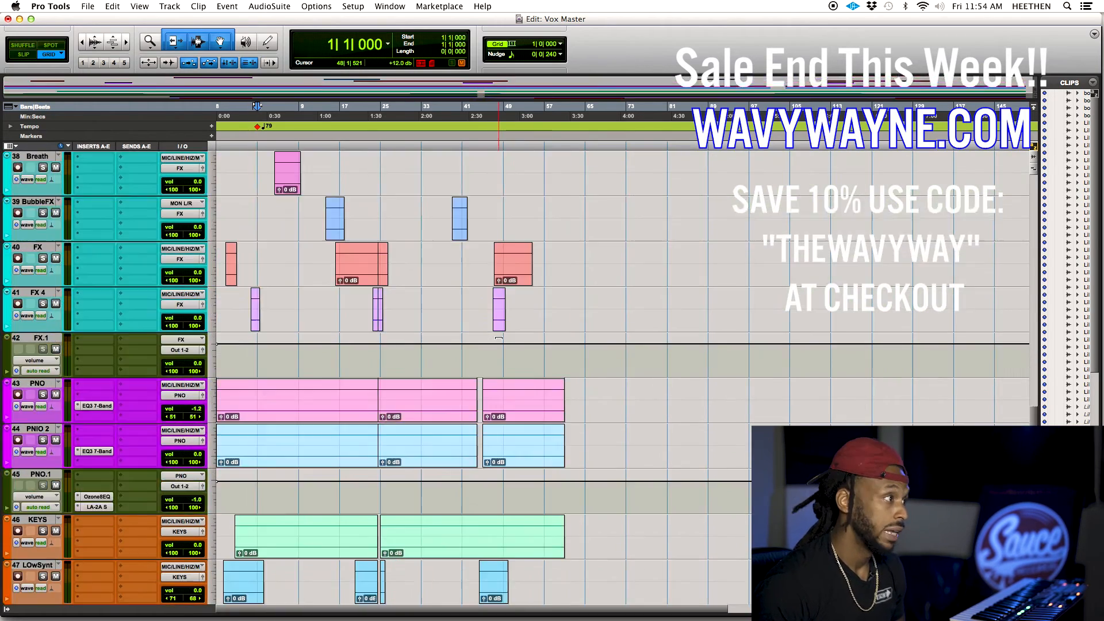
{"action": "scroll", "coordinate": [498, 338], "scroll_direction": "up", "scroll_amount": 4}
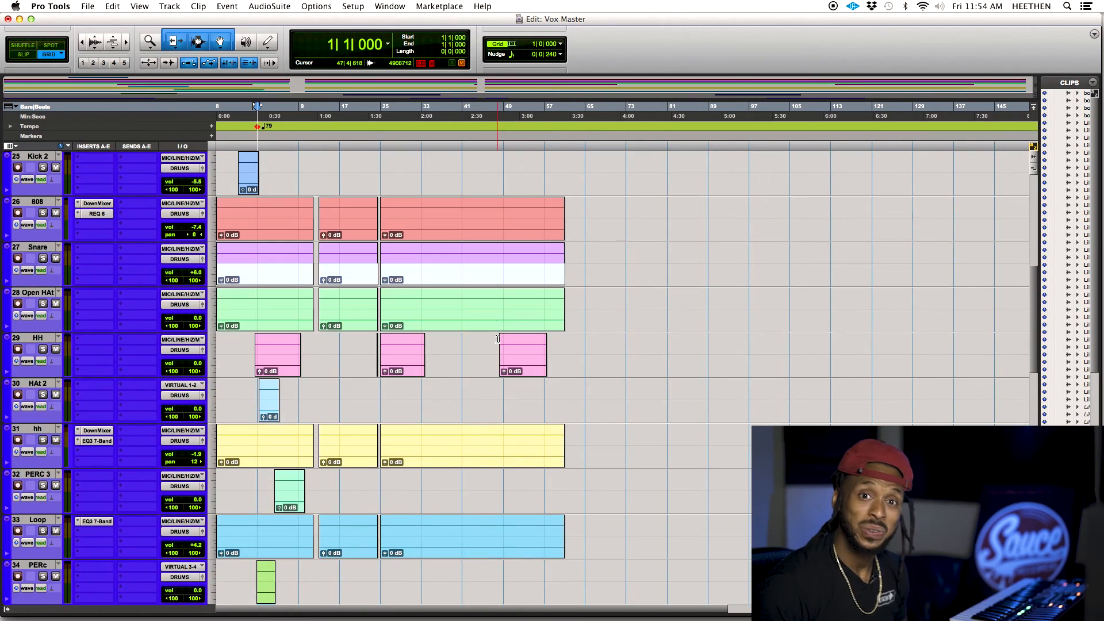
{"action": "scroll", "coordinate": [498, 338], "scroll_direction": "up", "scroll_amount": 2}
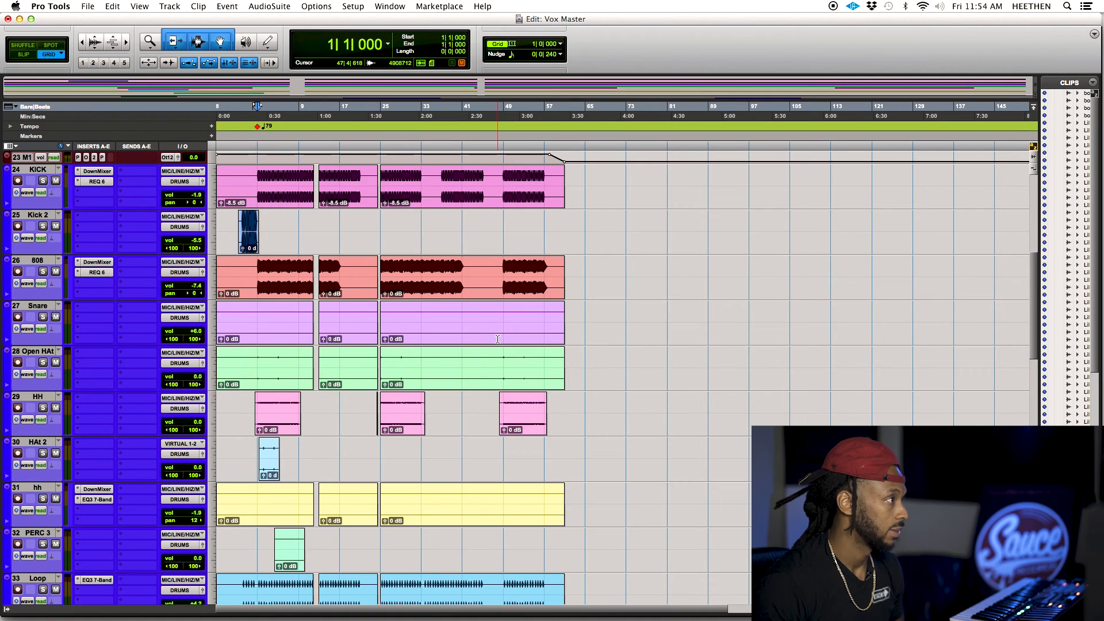
{"action": "scroll", "coordinate": [498, 339], "scroll_direction": "up", "scroll_amount": 3}
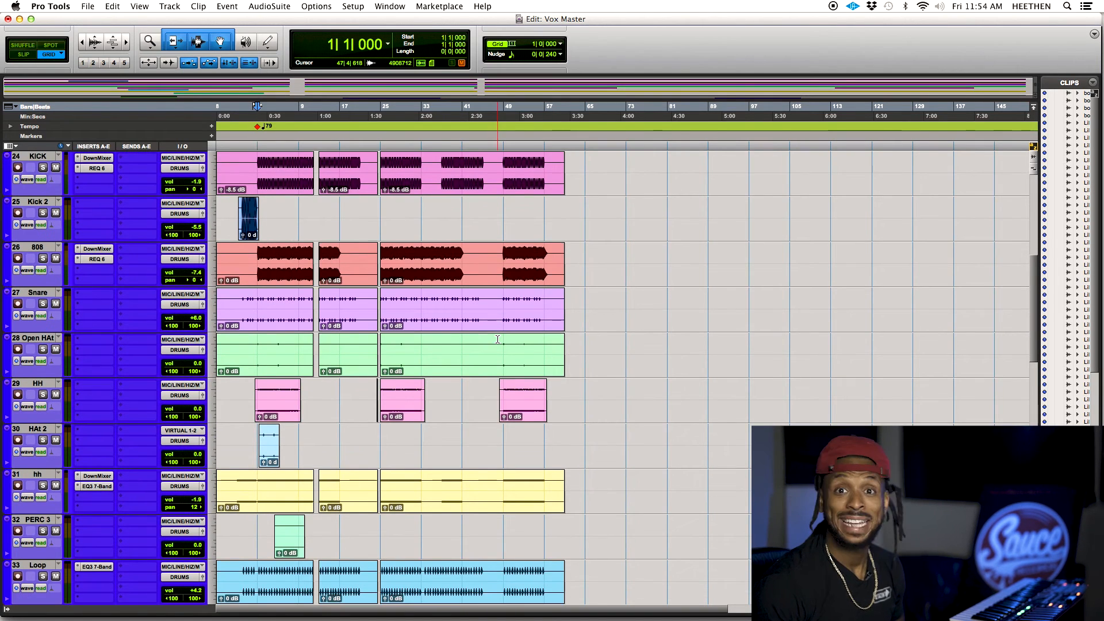
{"action": "scroll", "coordinate": [497, 338], "scroll_direction": "up", "scroll_amount": 5}
{"action": "scroll", "coordinate": [498, 339], "scroll_direction": "down", "scroll_amount": 3}
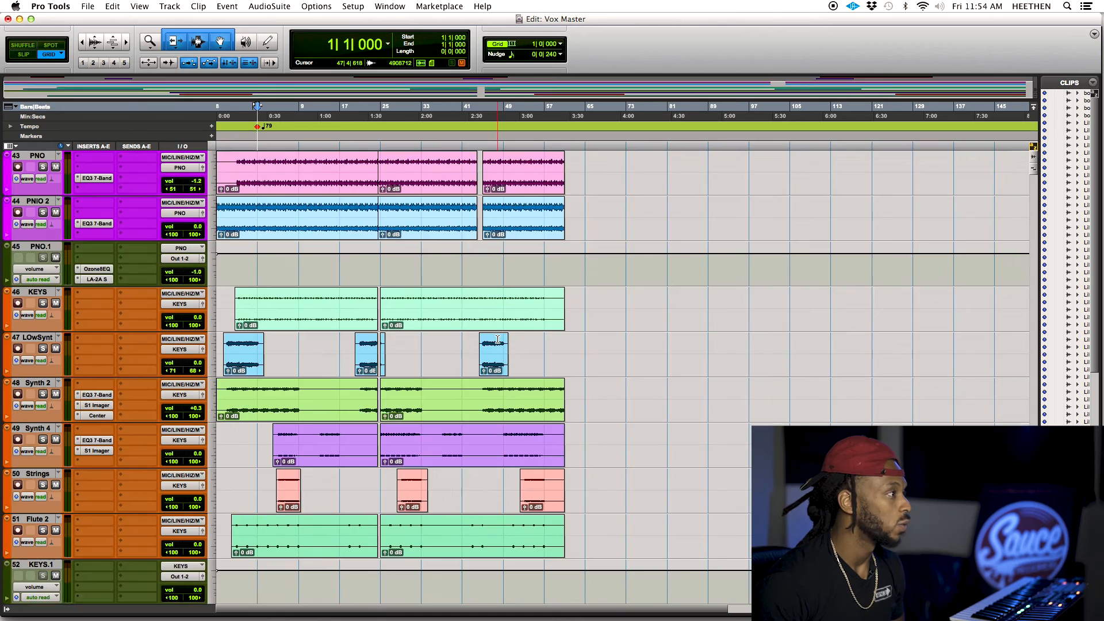
{"action": "scroll", "coordinate": [498, 339], "scroll_direction": "up", "scroll_amount": 4}
{"action": "scroll", "coordinate": [497, 339], "scroll_direction": "down", "scroll_amount": 10}
{"action": "scroll", "coordinate": [498, 339], "scroll_direction": "up", "scroll_amount": 8}
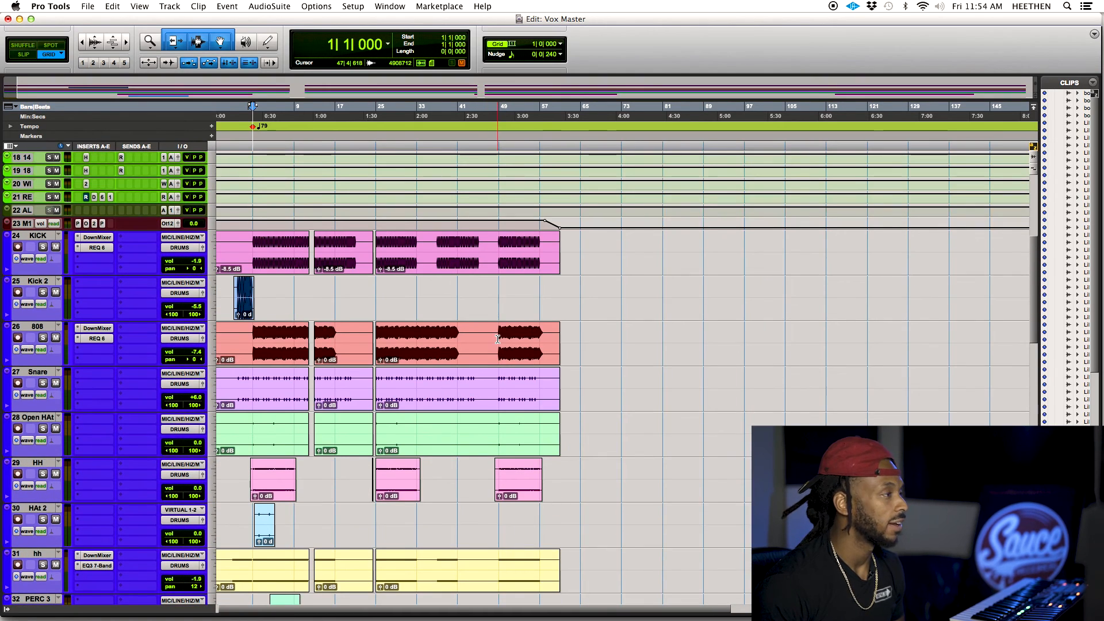
{"action": "scroll", "coordinate": [497, 338], "scroll_direction": "left", "scroll_amount": 1}
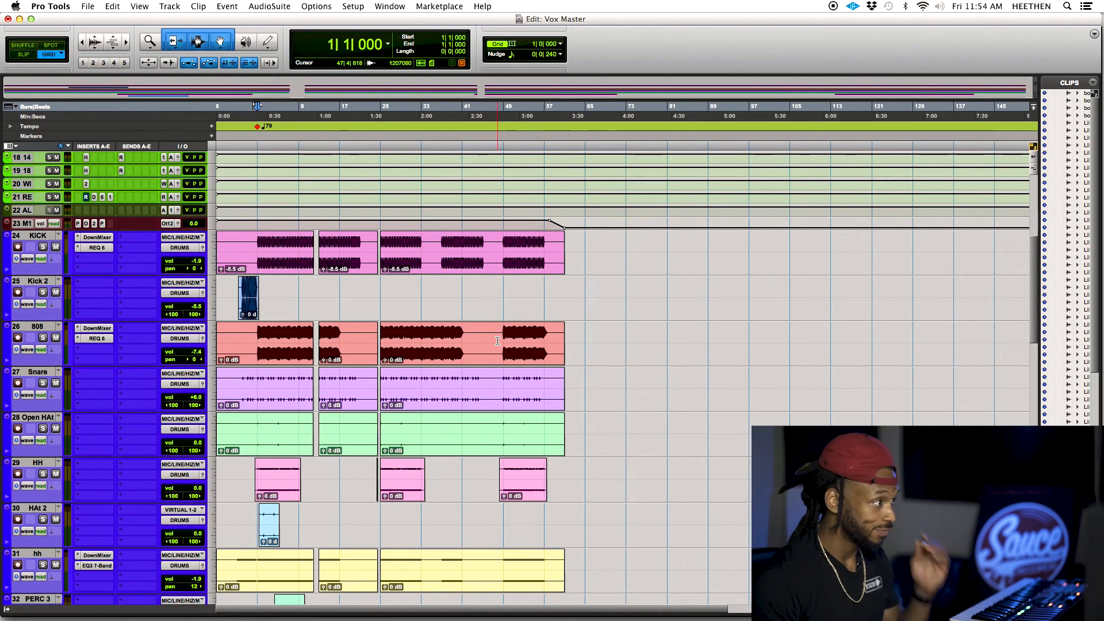
{"action": "scroll", "coordinate": [498, 341], "scroll_direction": "up", "scroll_amount": 1}
{"action": "scroll", "coordinate": [471, 395], "scroll_direction": "down", "scroll_amount": 20}
{"action": "scroll", "coordinate": [470, 395], "scroll_direction": "up", "scroll_amount": 13}
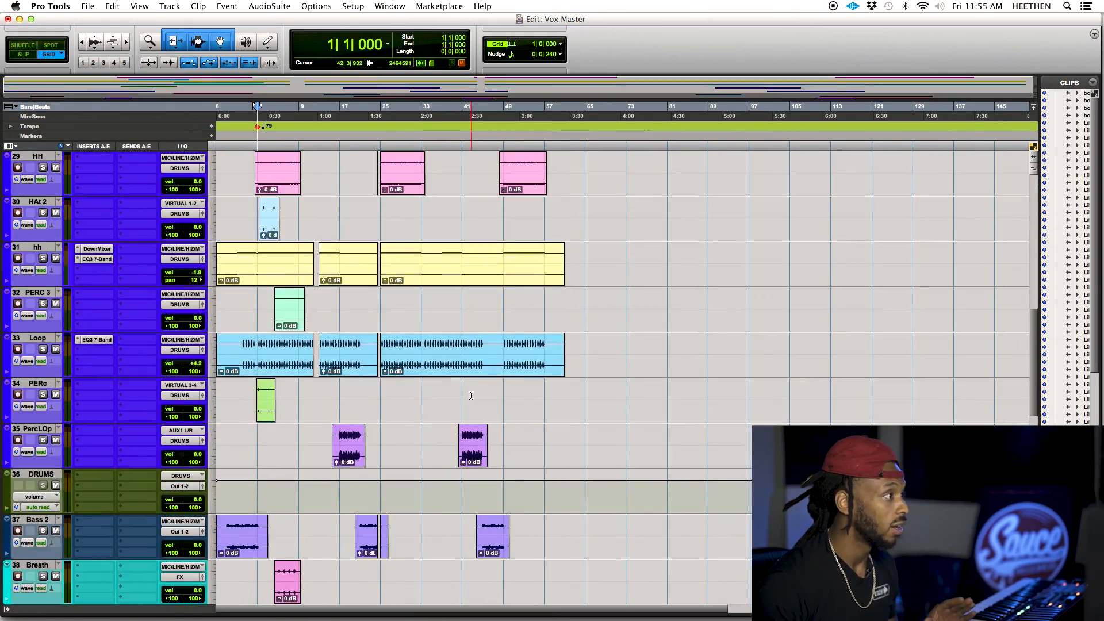
{"action": "scroll", "coordinate": [471, 395], "scroll_direction": "up", "scroll_amount": 15}
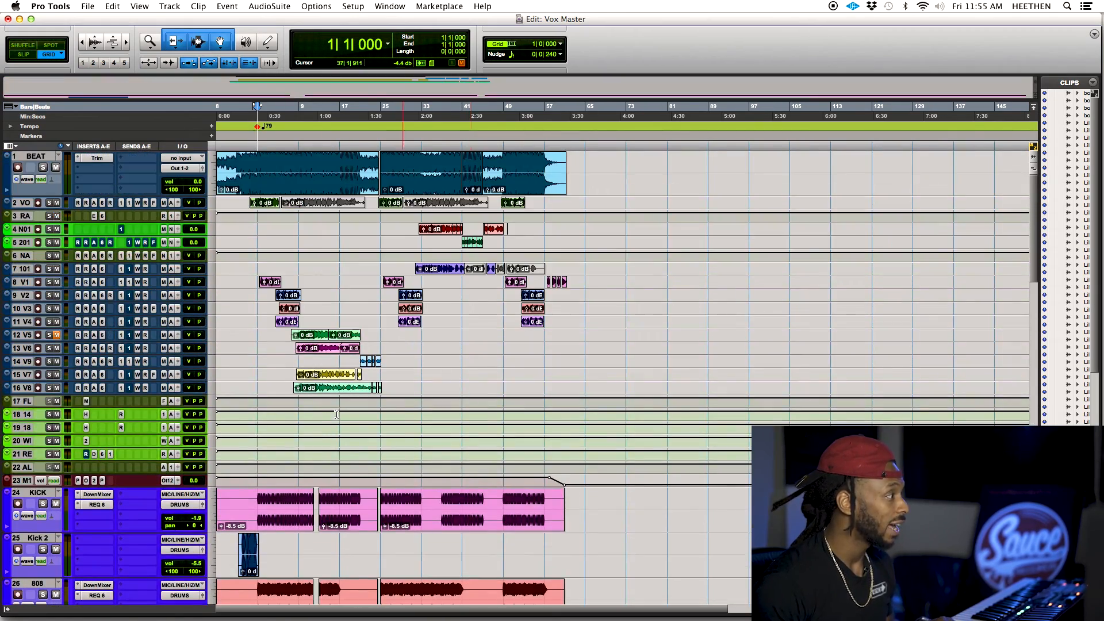
Select all imported music tracks from KICK to KEYS.1 and move them above the BEAT track.
{"action": "scroll", "coordinate": [141, 440], "scroll_direction": "down", "scroll_amount": 15}
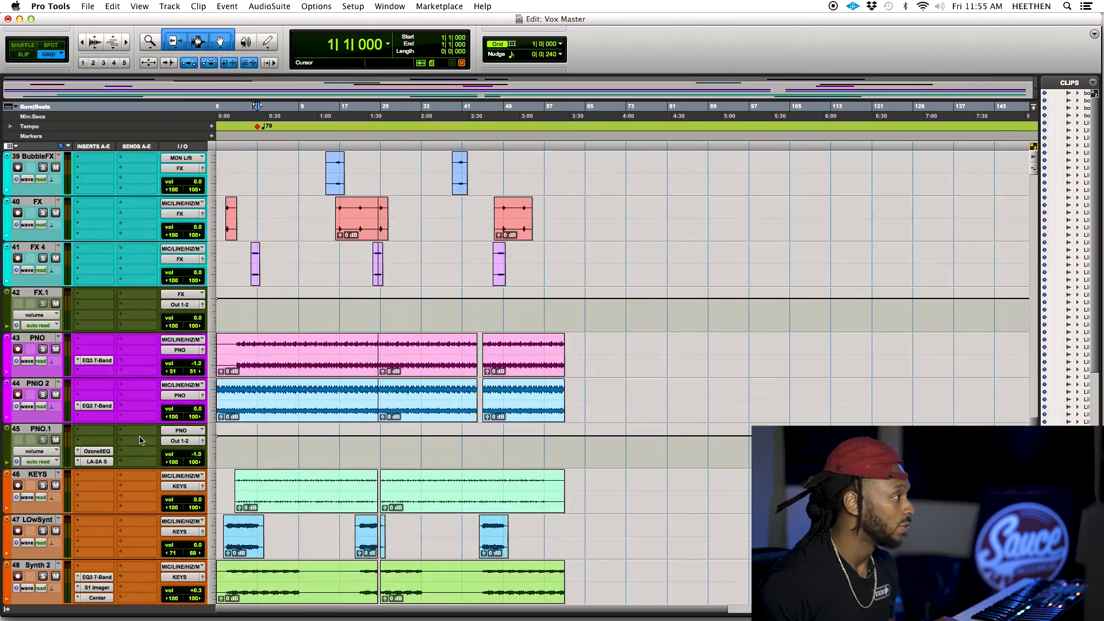
{"action": "scroll", "coordinate": [141, 441], "scroll_direction": "down", "scroll_amount": 4}
{"action": "scroll", "coordinate": [55, 518], "scroll_direction": "up", "scroll_amount": 20}
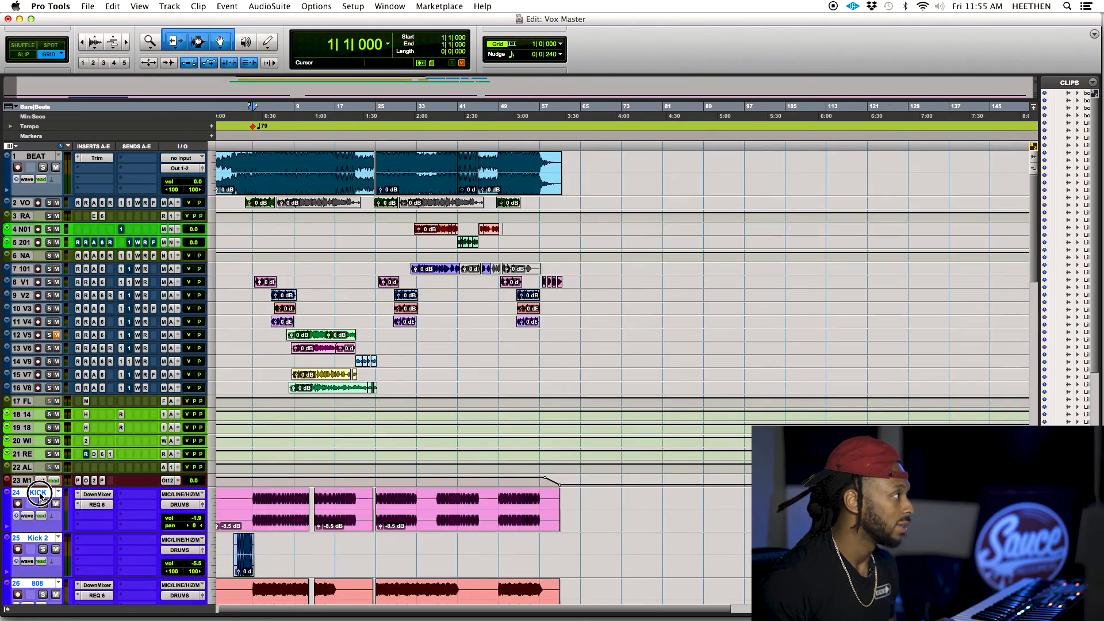
{"action": "left_click_drag", "start_coordinate": [39, 495], "coordinate": [36, 161]}
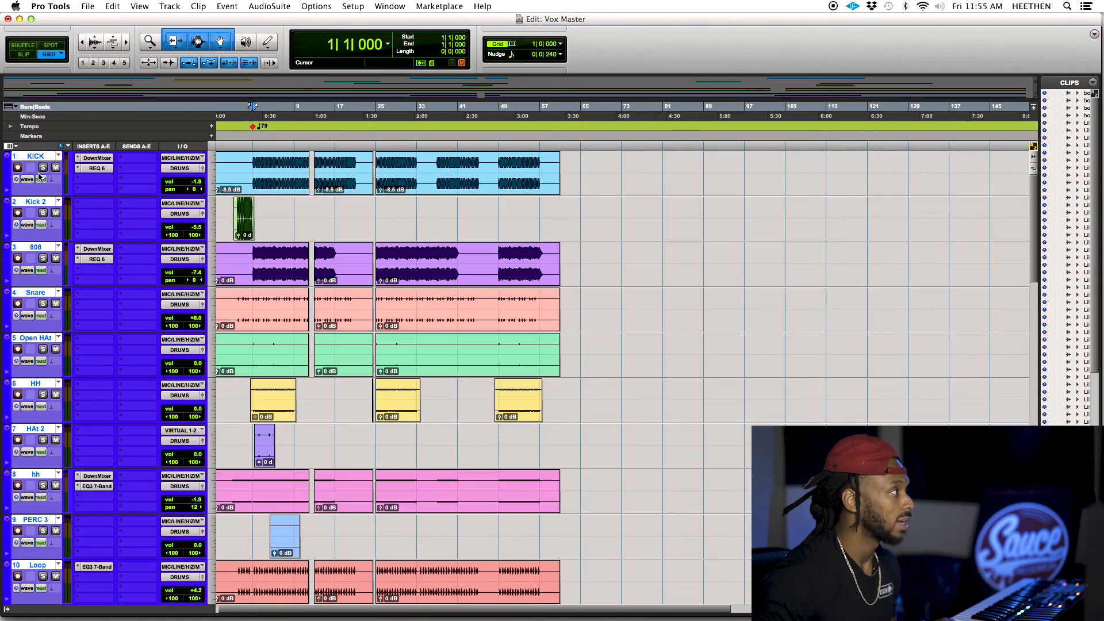
Shrink the track heights so that all imported music tracks fit in the view.
{"action": "key", "text": "ctrl+Down"}
{"action": "key", "text": "ctrl+Down"}
{"action": "key", "text": "ctrl+Down"}
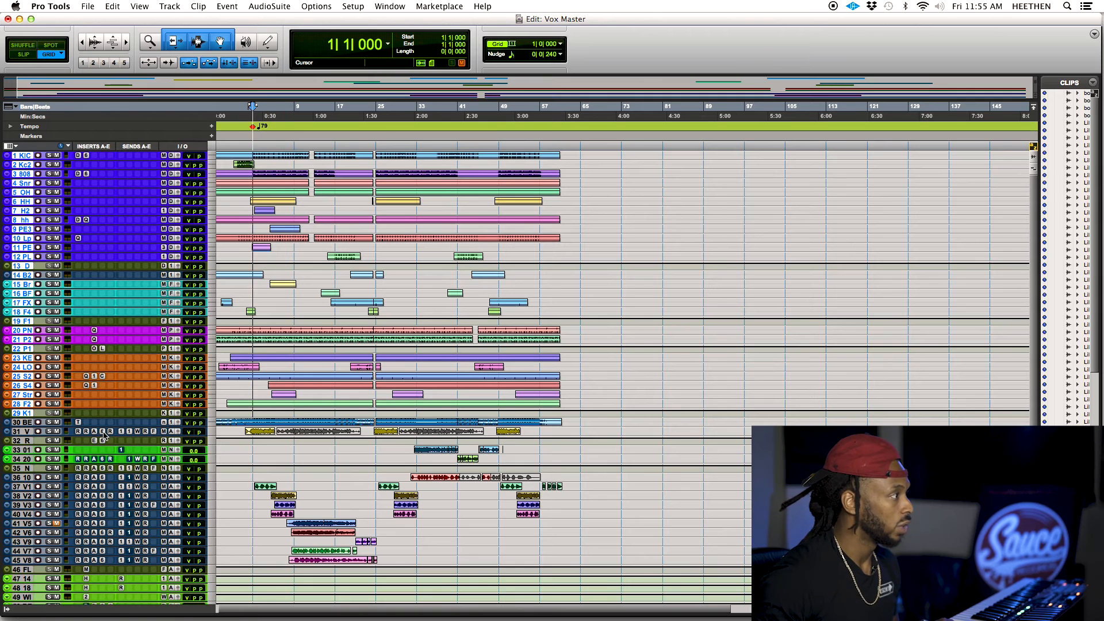
Enlarge the height of the BEAT track and mute it.
{"action": "key", "text": "ctrl+Up"}
{"action": "key", "text": "ctrl+Up"}
{"action": "key", "text": "ctrl+Up"}
{"action": "key", "text": "ctrl+Up"}
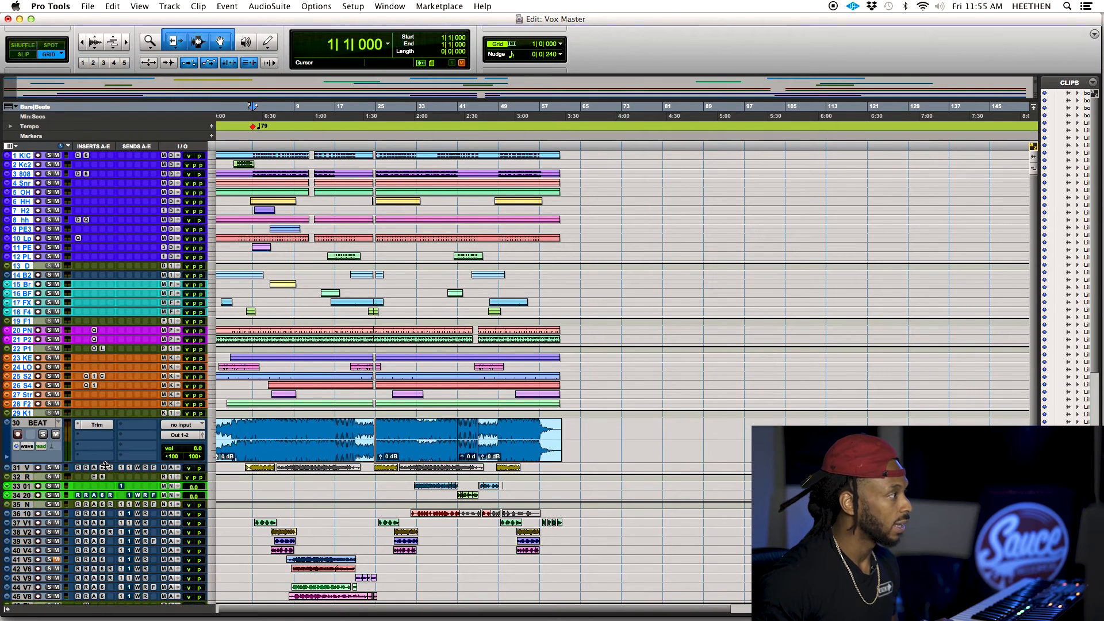
{"action": "left_click", "coordinate": [55, 435]}
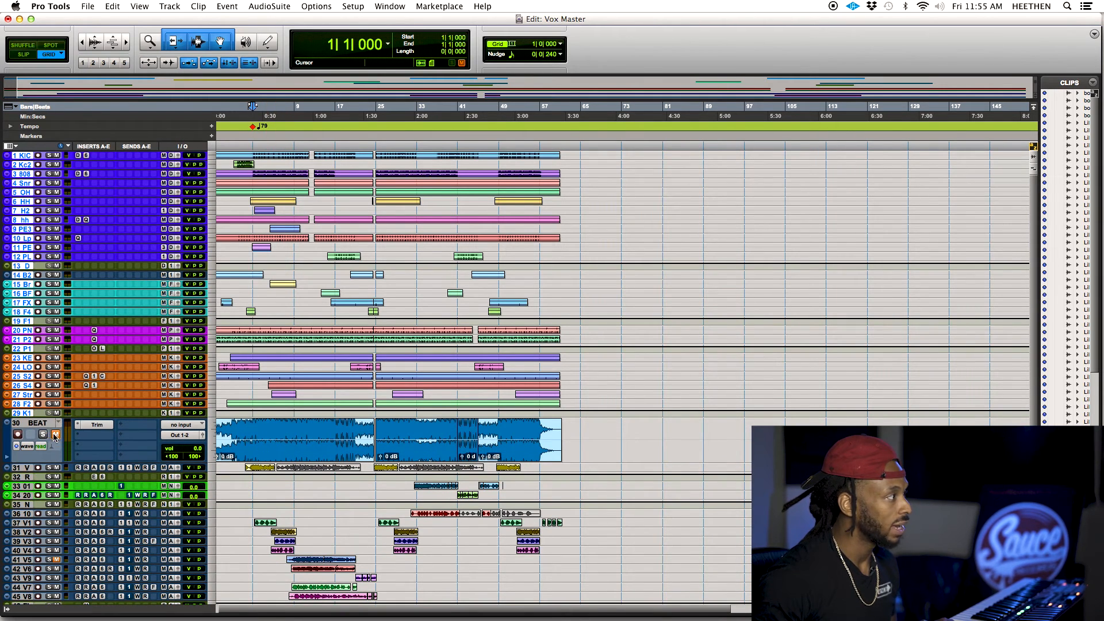
Play the combined session from bar 2 to hear the imported tracks, and stop playback.
{"action": "left_click", "coordinate": [256, 147]}
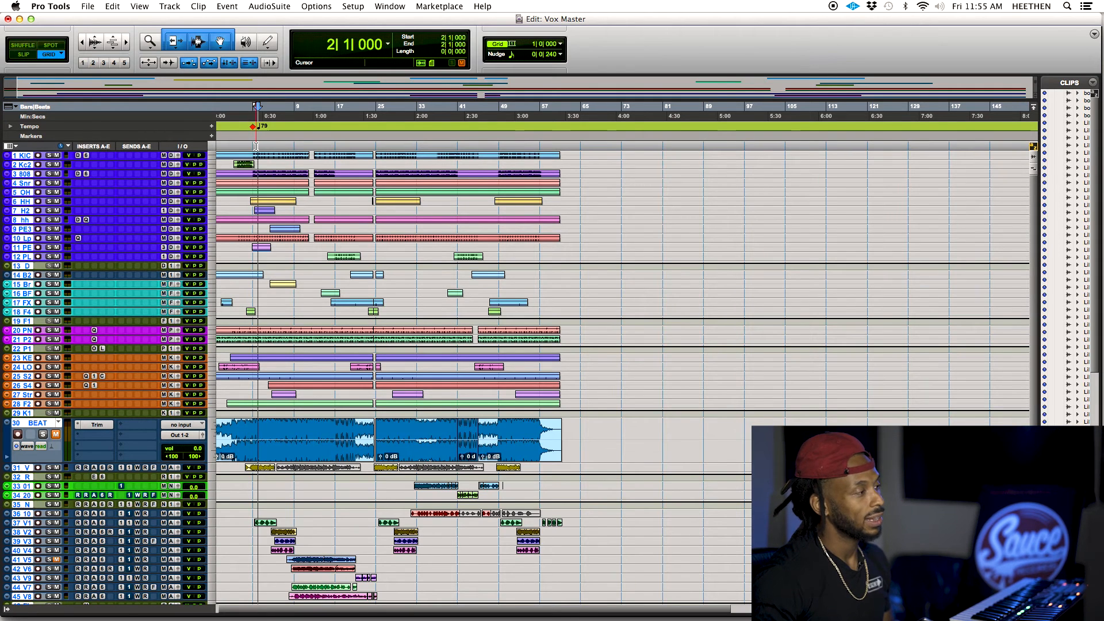
{"action": "key", "text": "space"}
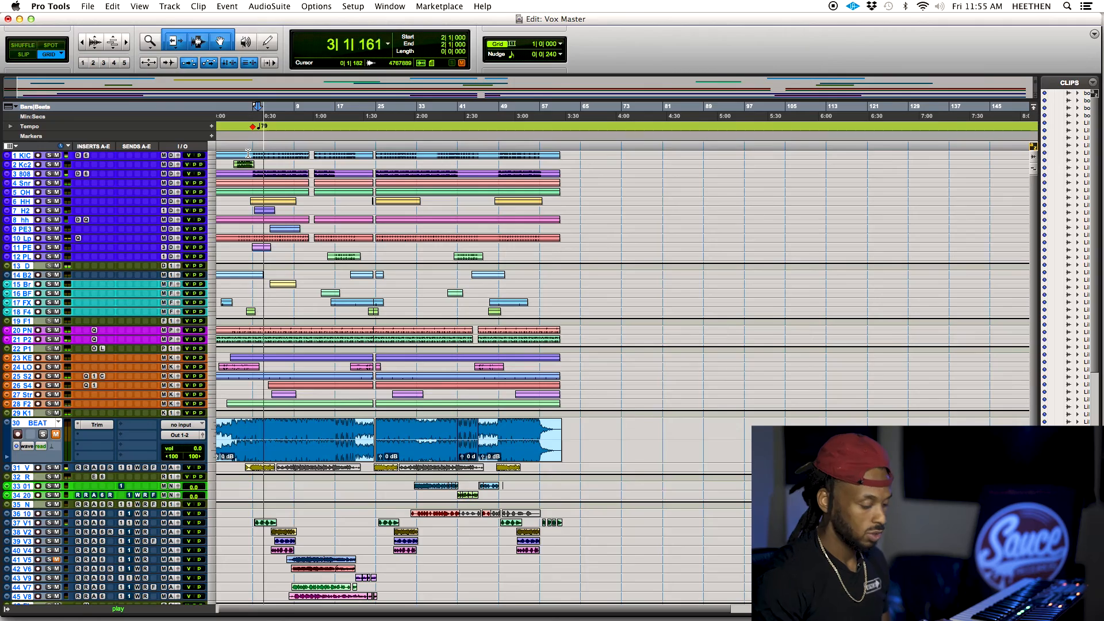
{"action": "key", "text": "super+equal"}
{"action": "key", "text": "super+equal"}
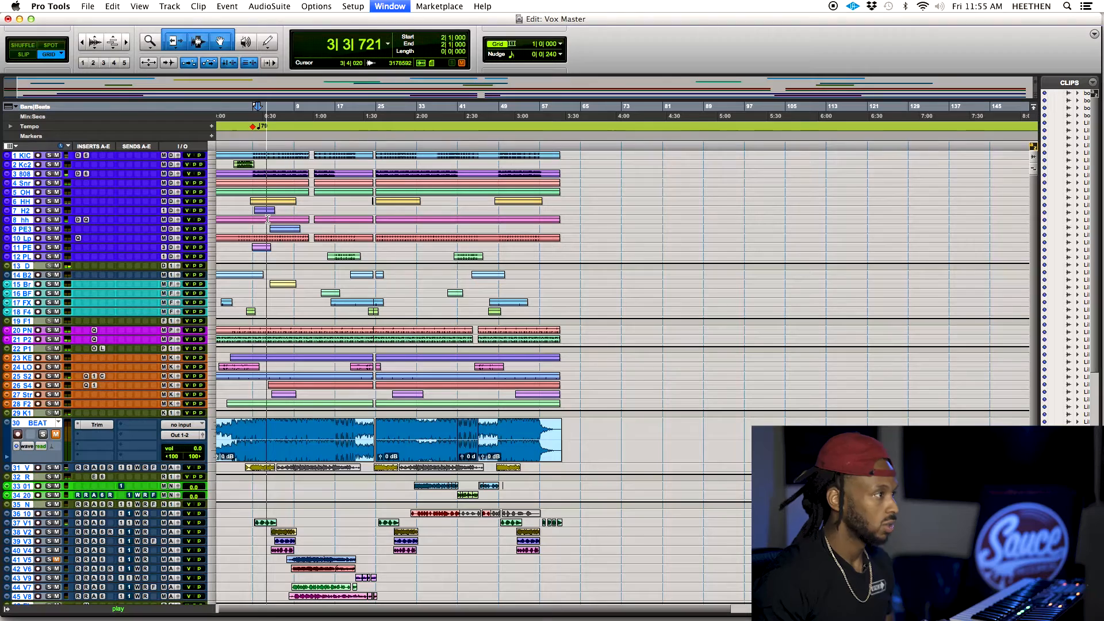
{"action": "key", "text": "space"}
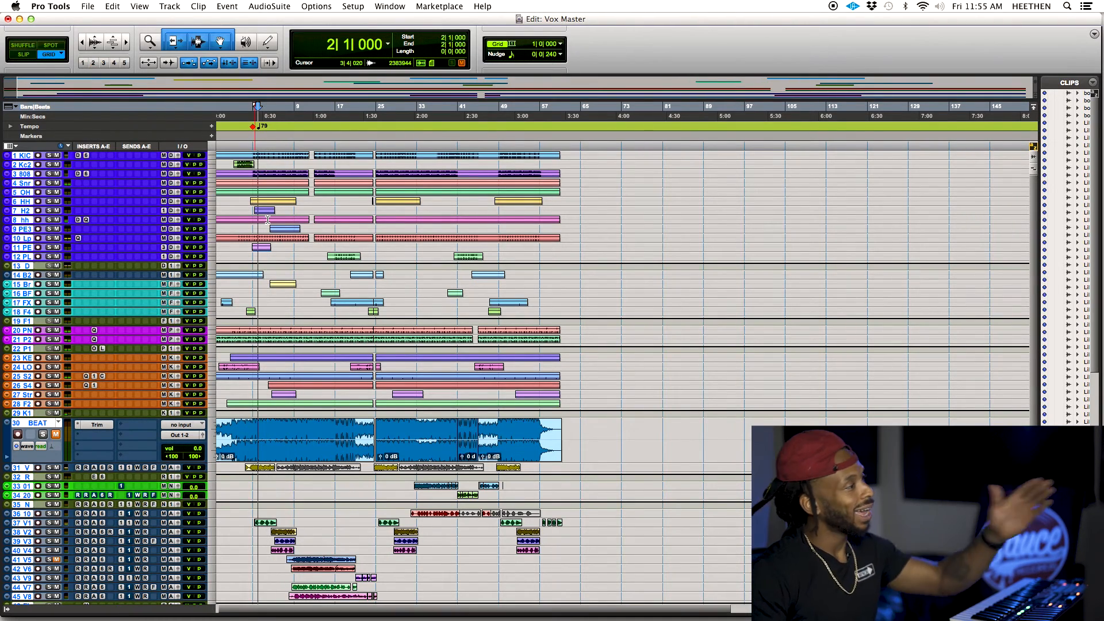